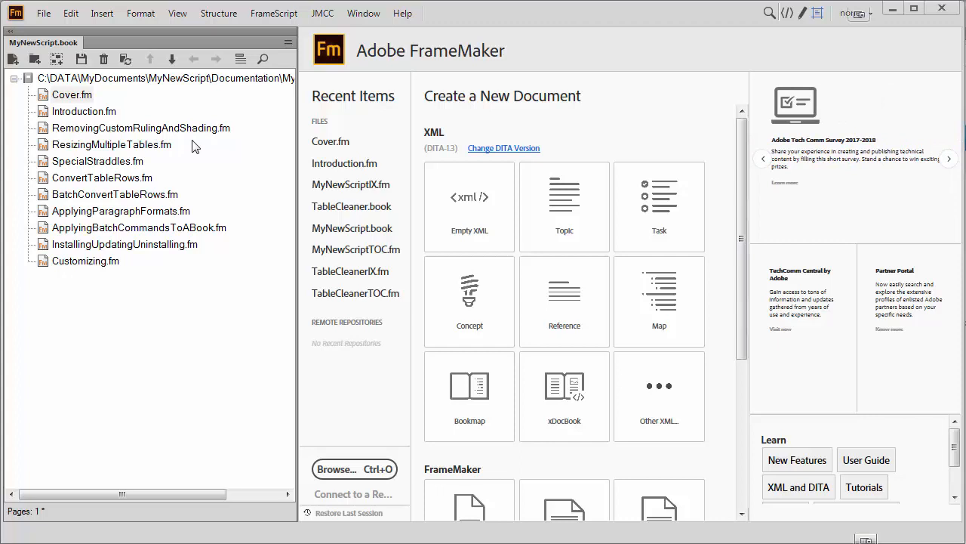
Open Cover.fm from the book, and open TableCleanerIX.fm and TableCleanerTOC.fm in FrameMaker from the Documentation folder in Windows Explorer
double_click(73, 96)
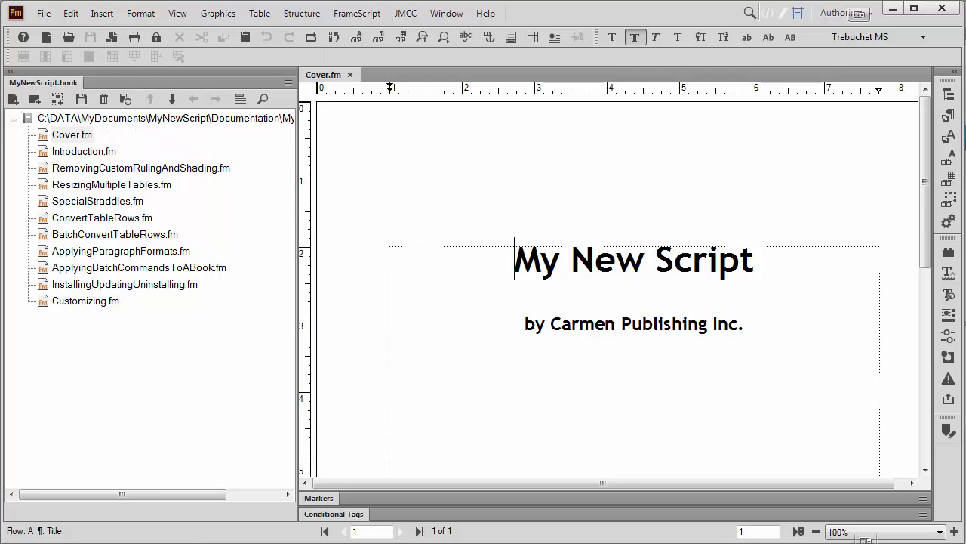
key(alt+Tab)
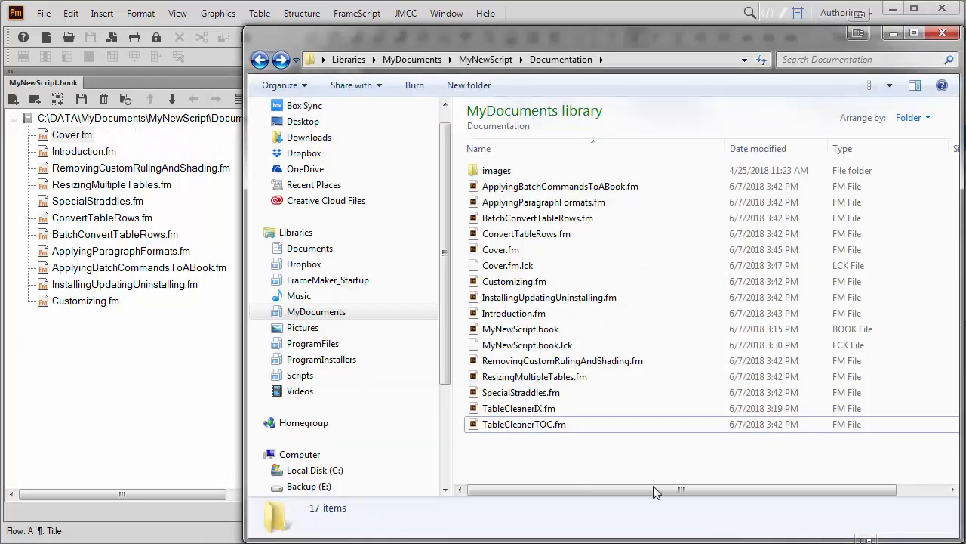
click(538, 411)
shift+click(534, 423)
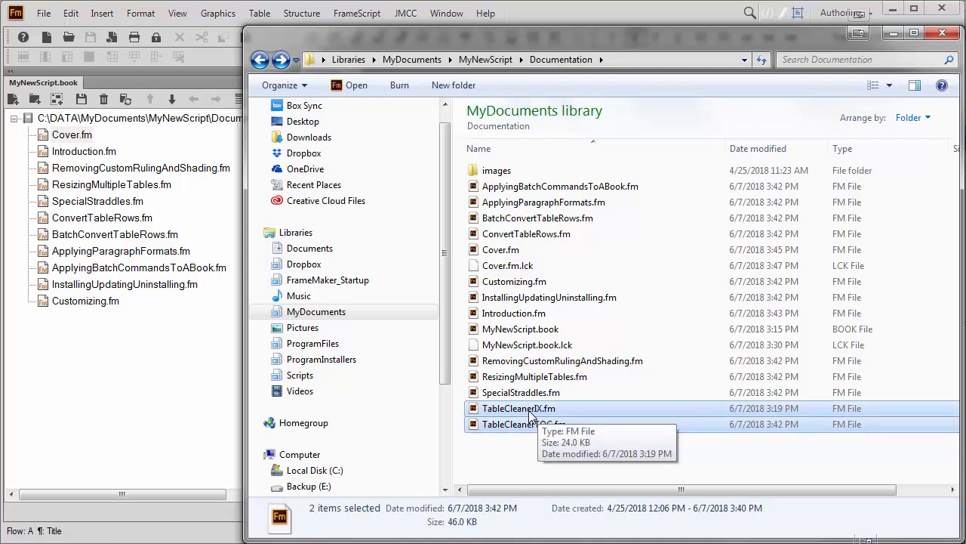
drag(530, 411, 617, 18)
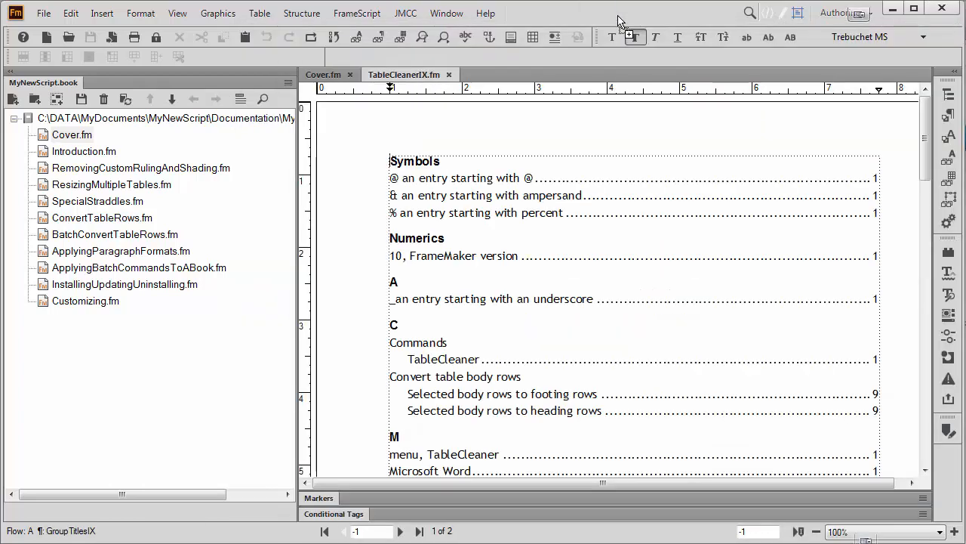
Import only the paragraph formats, character formats and reference pages from TableCleanerTOC.fm into Cover.fm
click(325, 76)
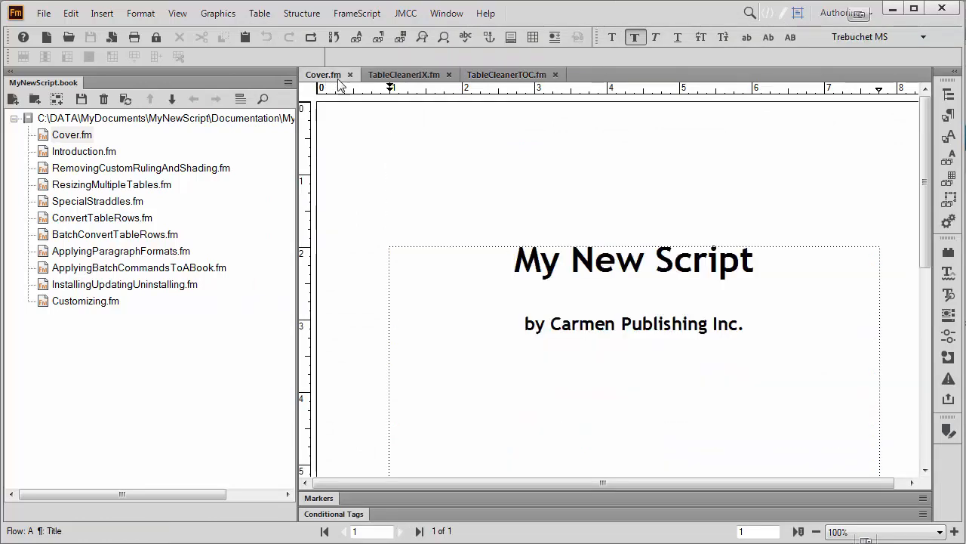
click(47, 13)
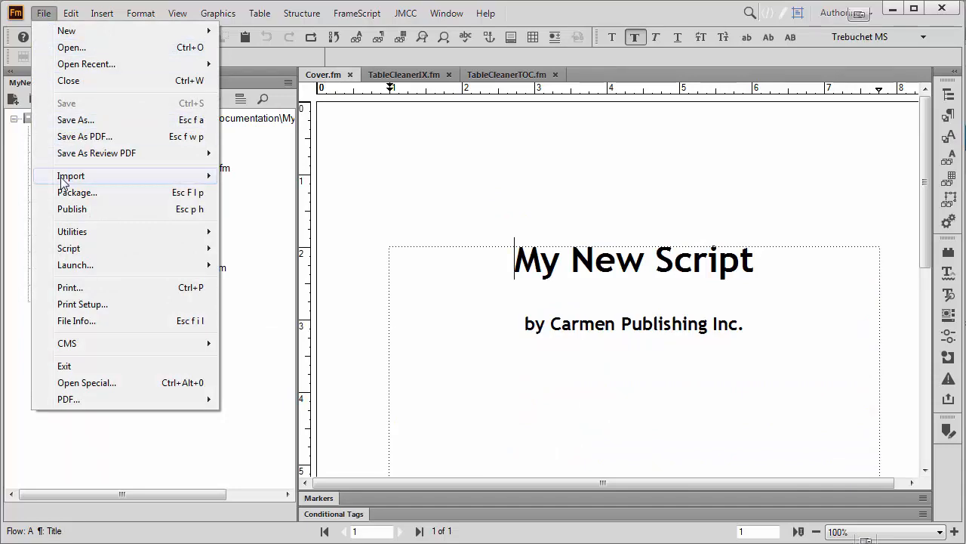
mouse_move(64, 179)
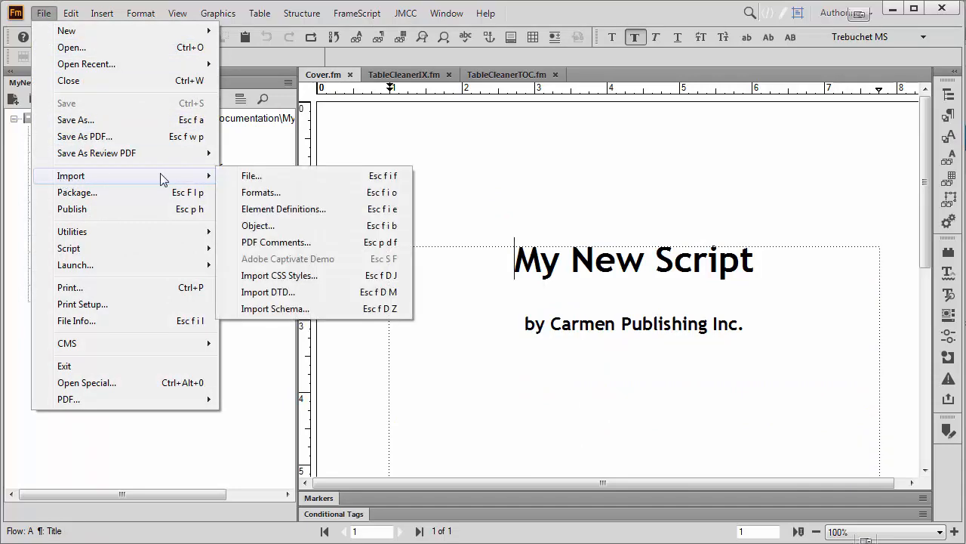
click(258, 192)
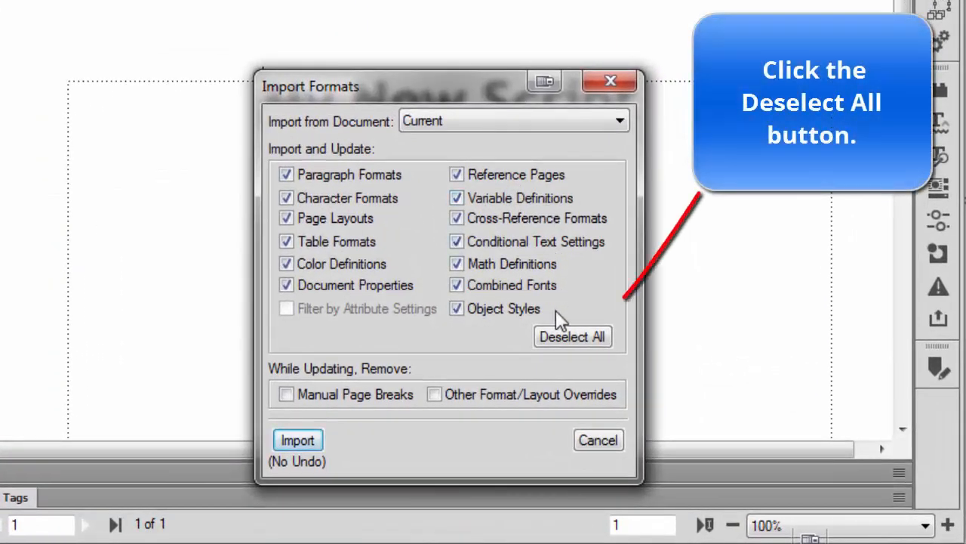
click(559, 335)
click(514, 123)
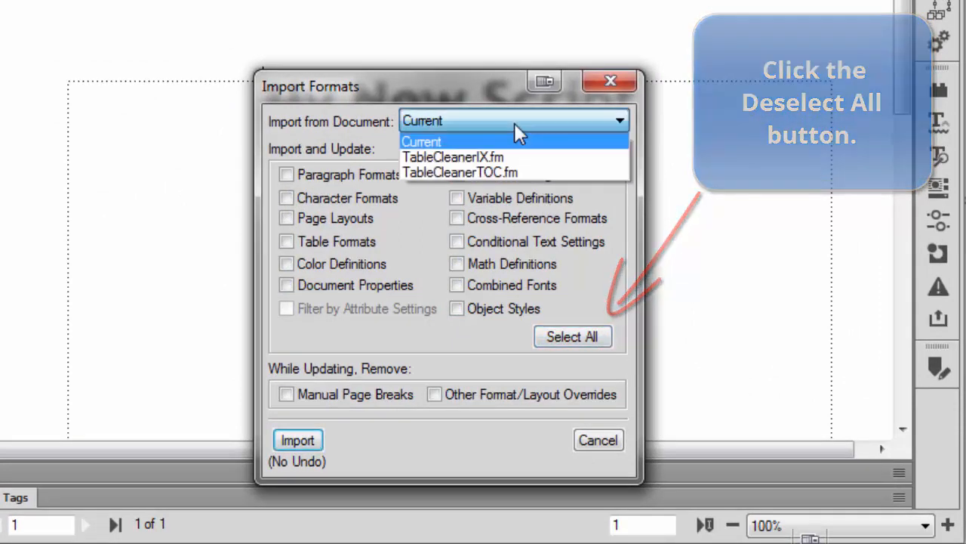
click(515, 171)
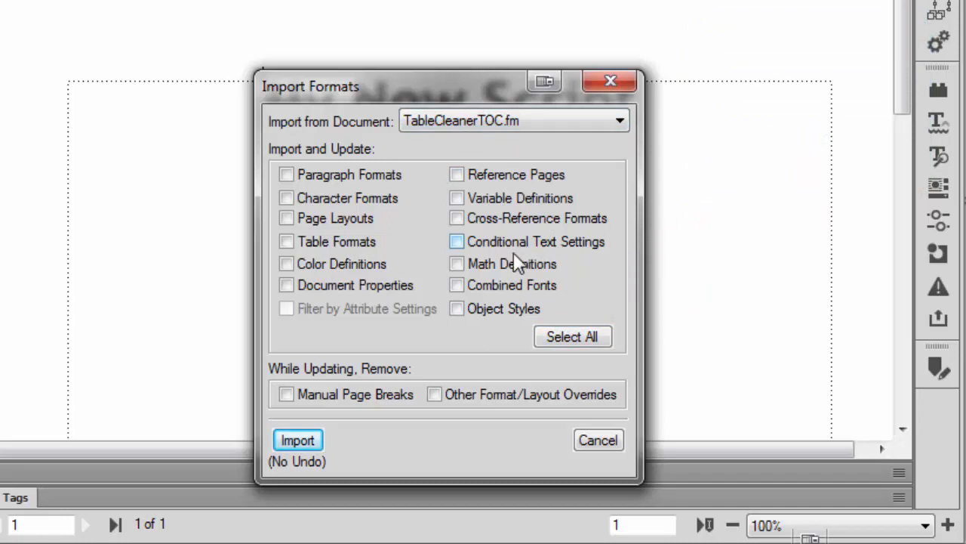
click(347, 175)
click(338, 202)
click(498, 173)
click(306, 442)
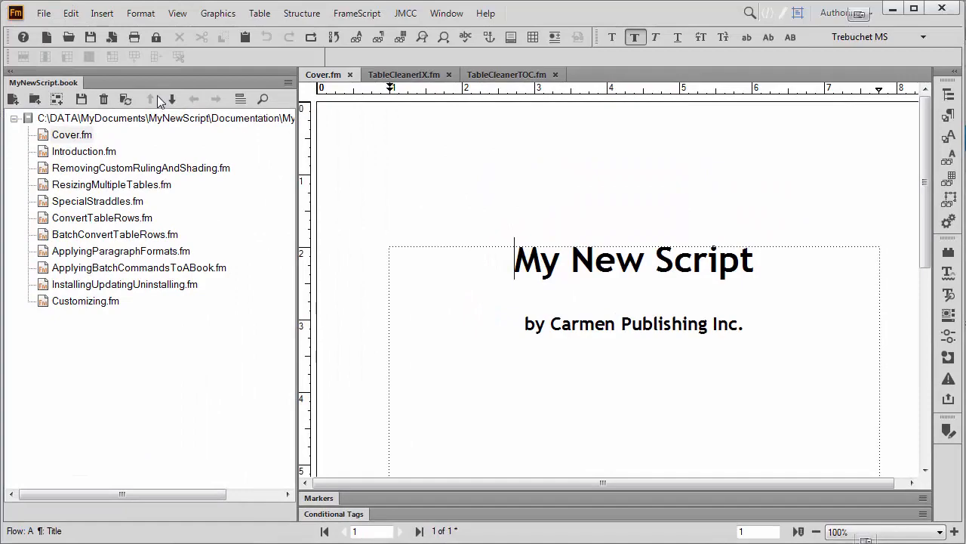
Import the paragraph formats, character formats and reference pages from TableCleanerIX.fm into Cover.fm
click(46, 14)
mouse_move(71, 175)
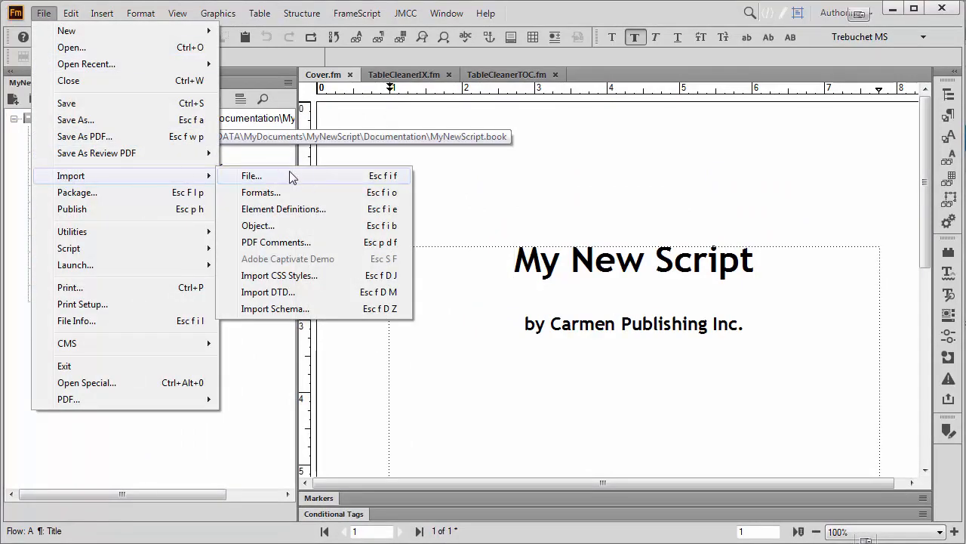
click(289, 193)
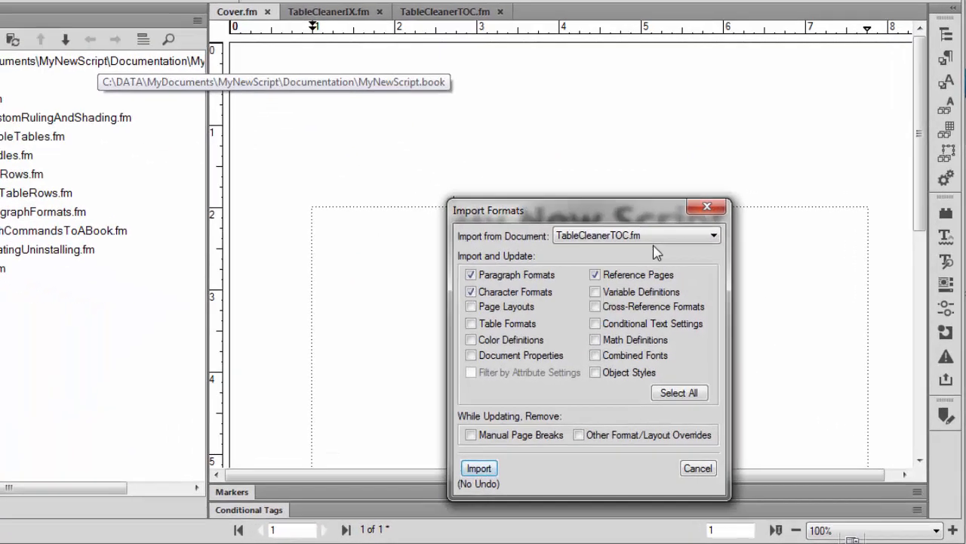
click(685, 276)
click(488, 153)
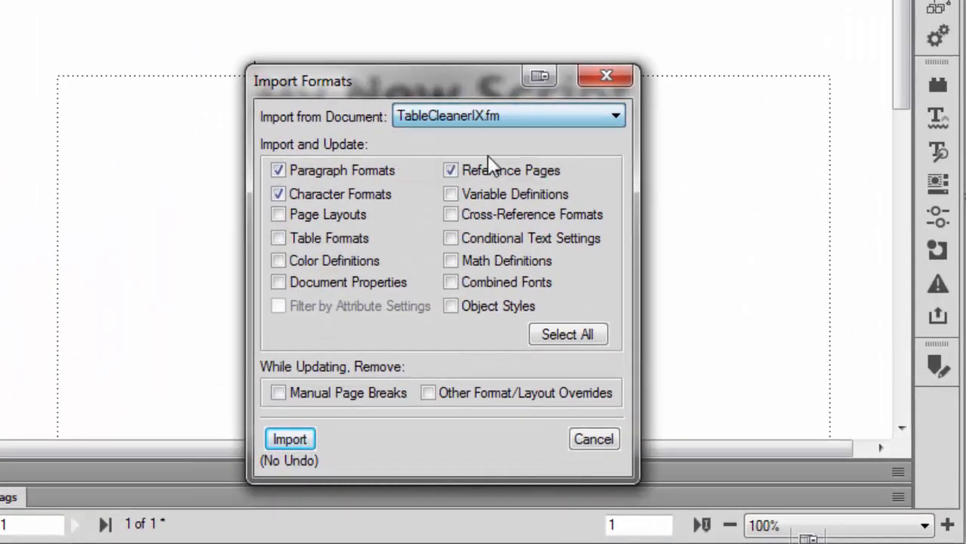
click(290, 440)
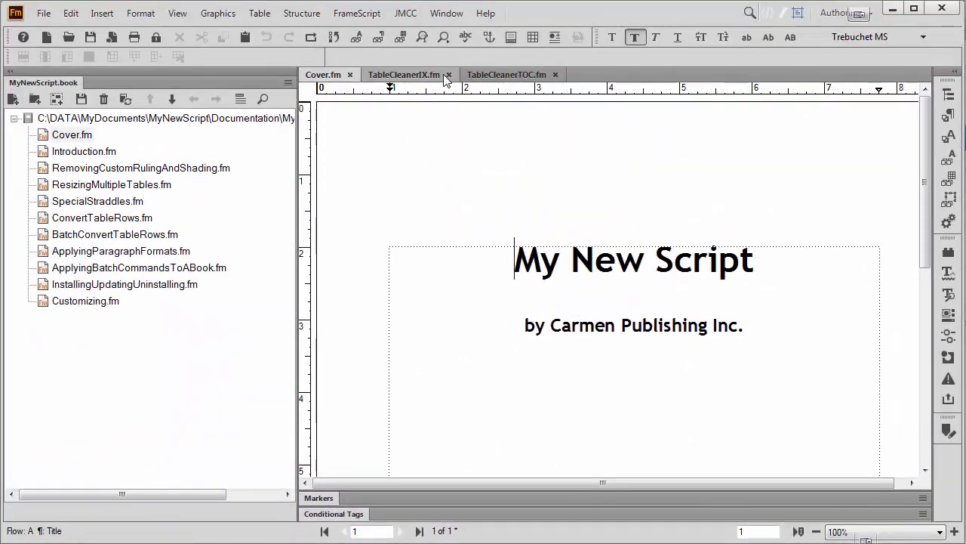
Close TableCleanerIX.fm and TableCleanerTOC.fm, and delete both files from the Documentation folder in Windows Explorer
click(448, 74)
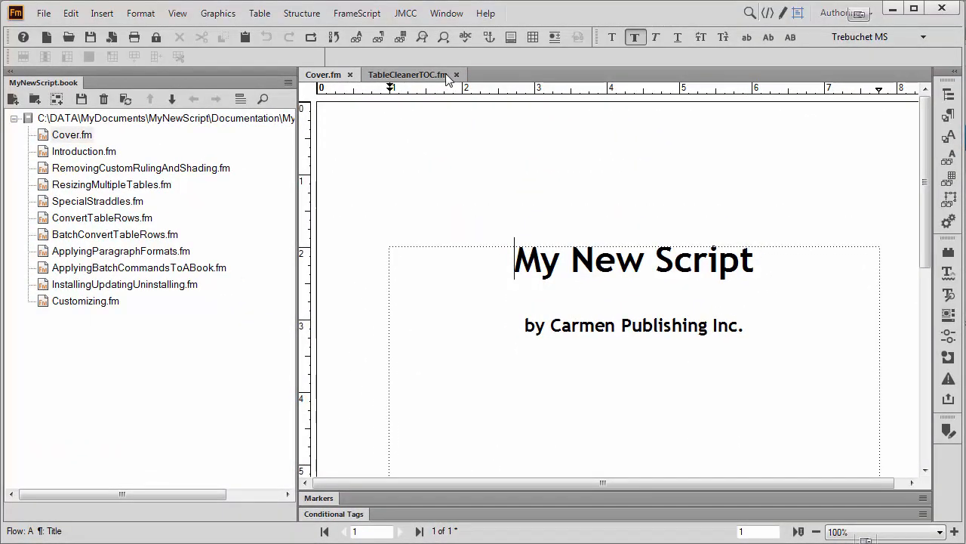
click(456, 75)
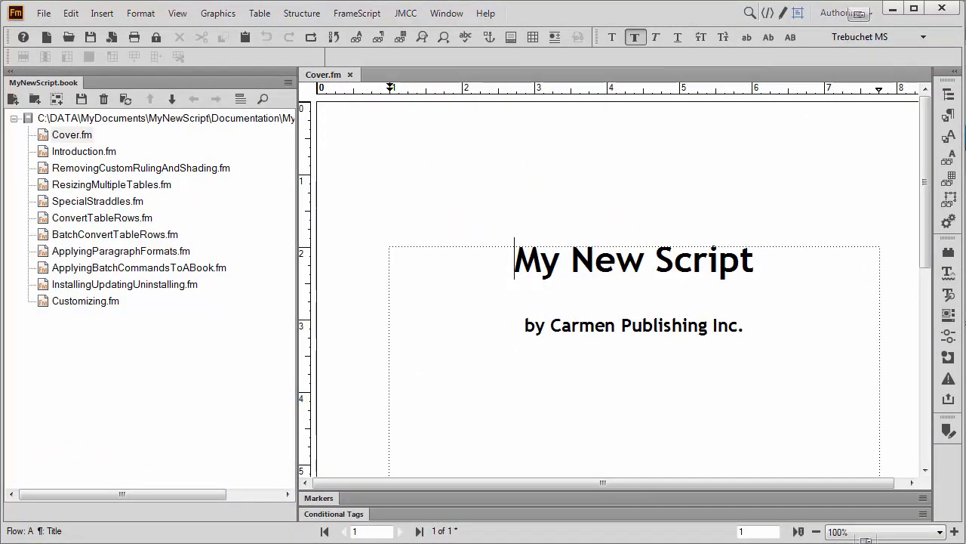
click(375, 542)
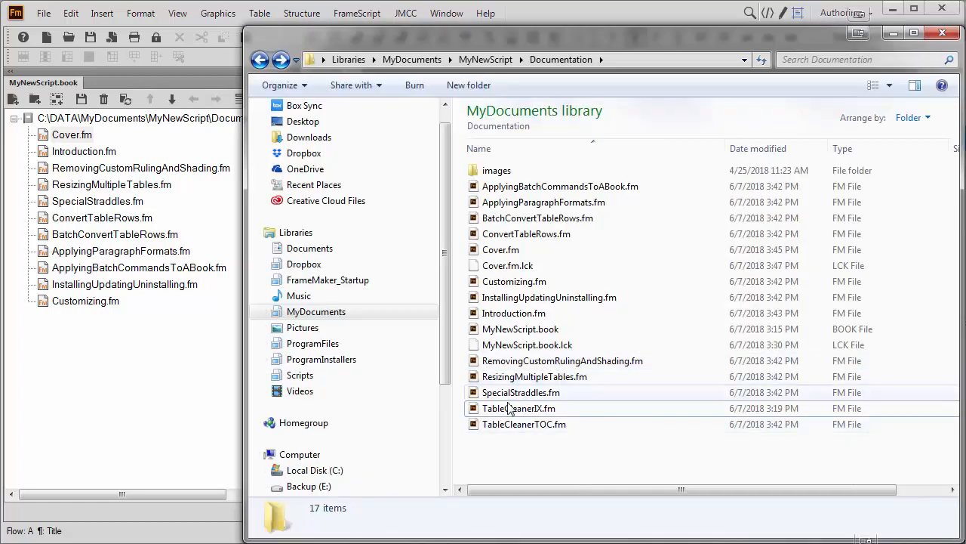
click(474, 414)
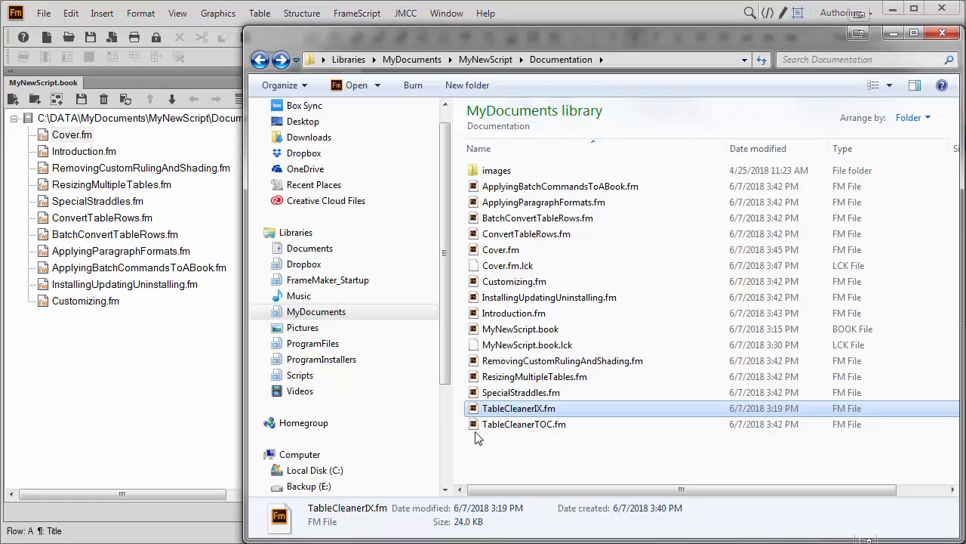
shift+click(478, 426)
key(Delete)
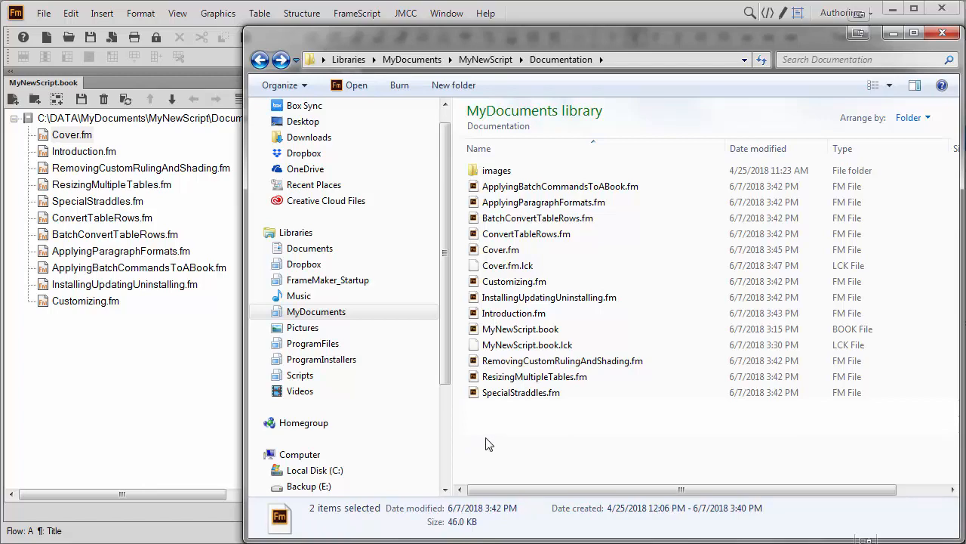
Return to FrameMaker and close Cover.fm, saving its changes
click(618, 16)
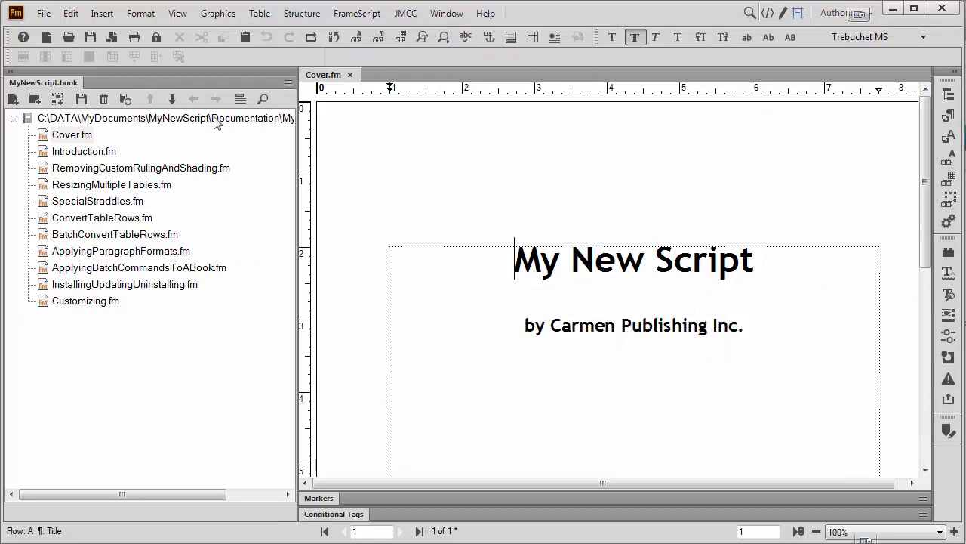
click(350, 75)
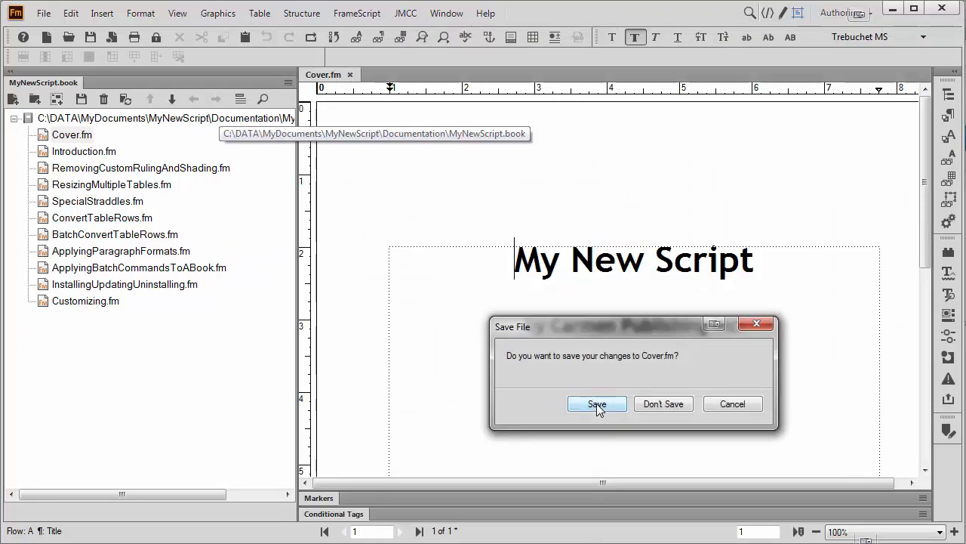
click(597, 402)
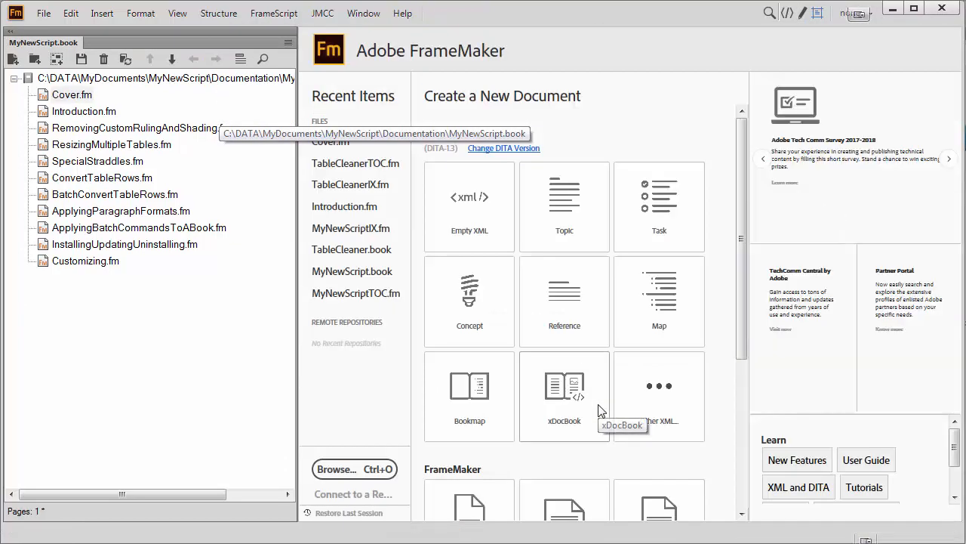
Reopen Cover.fm, examine its TOC, Reference and IX reference pages, and close the document
double_click(49, 96)
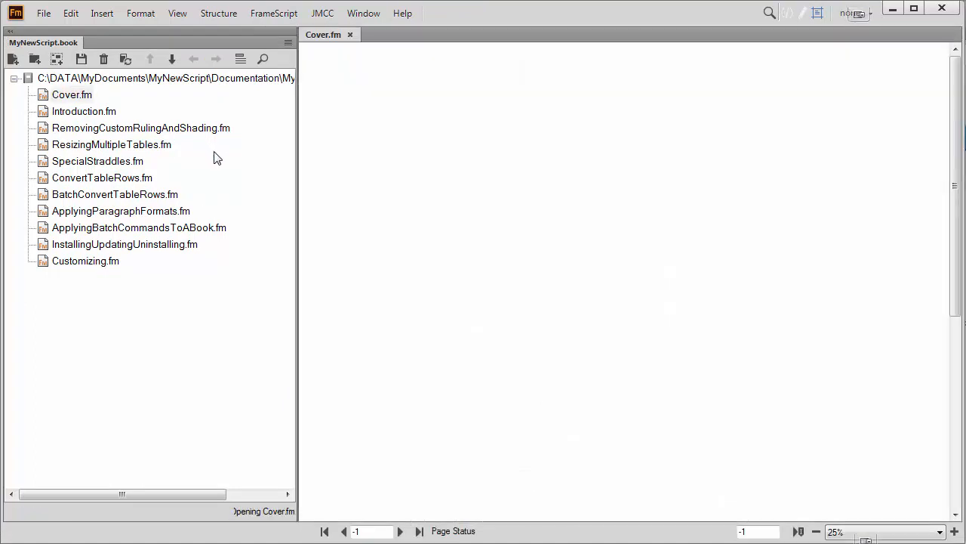
click(178, 22)
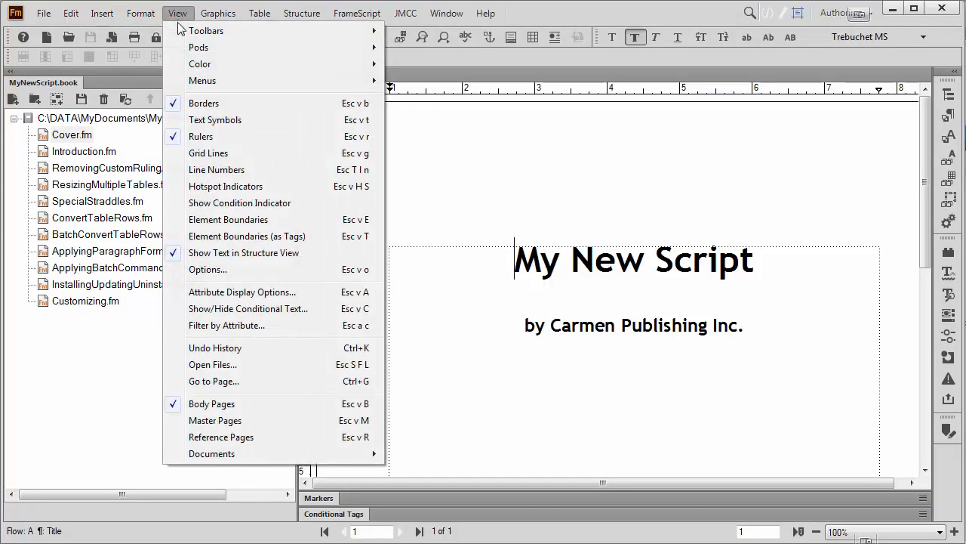
click(211, 437)
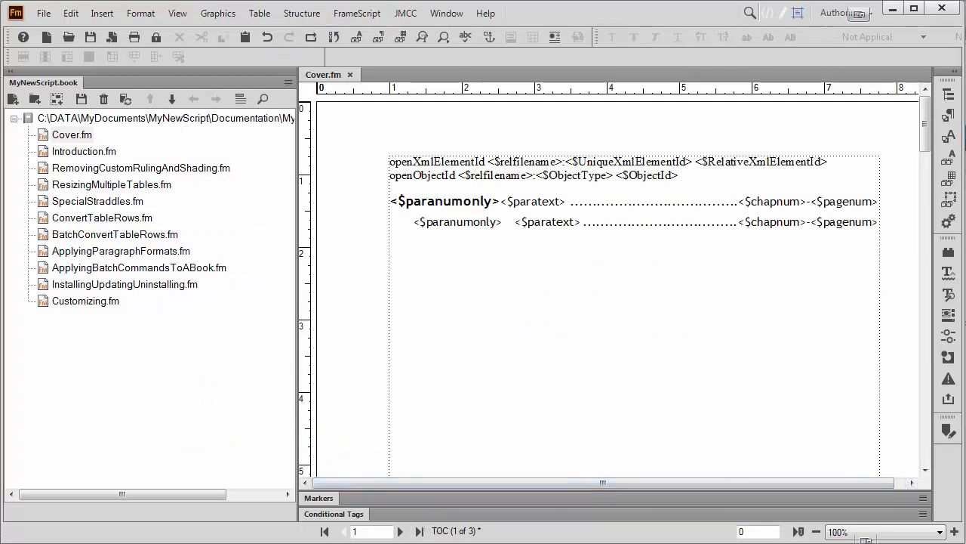
click(400, 532)
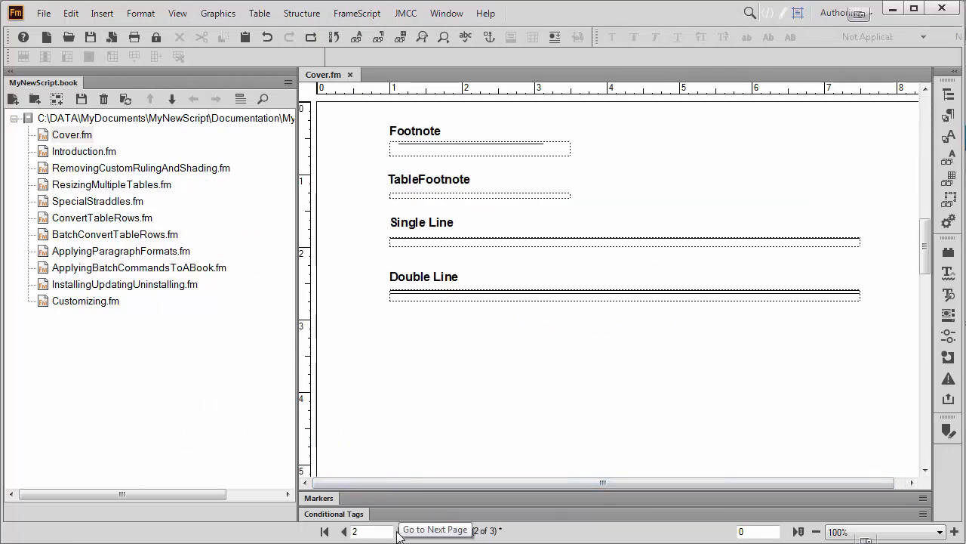
click(400, 532)
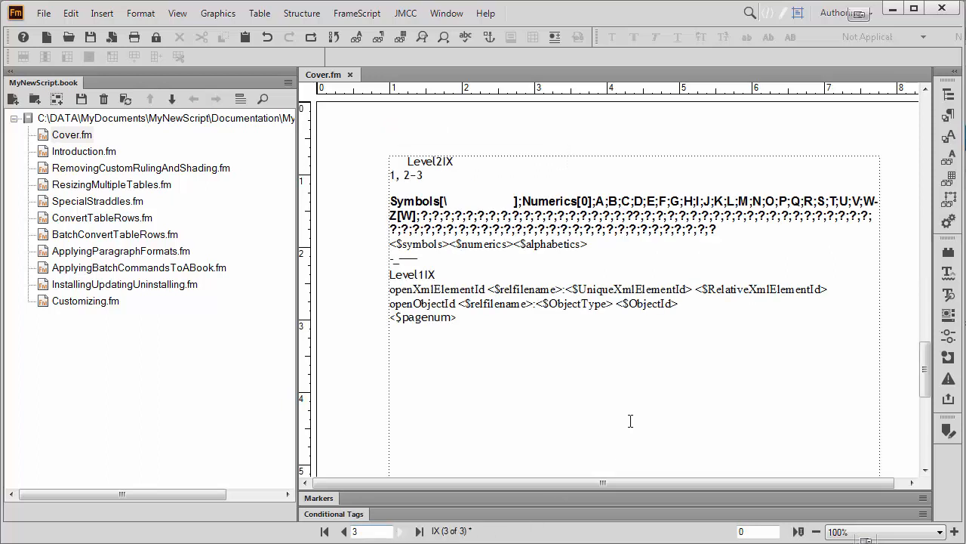
click(343, 531)
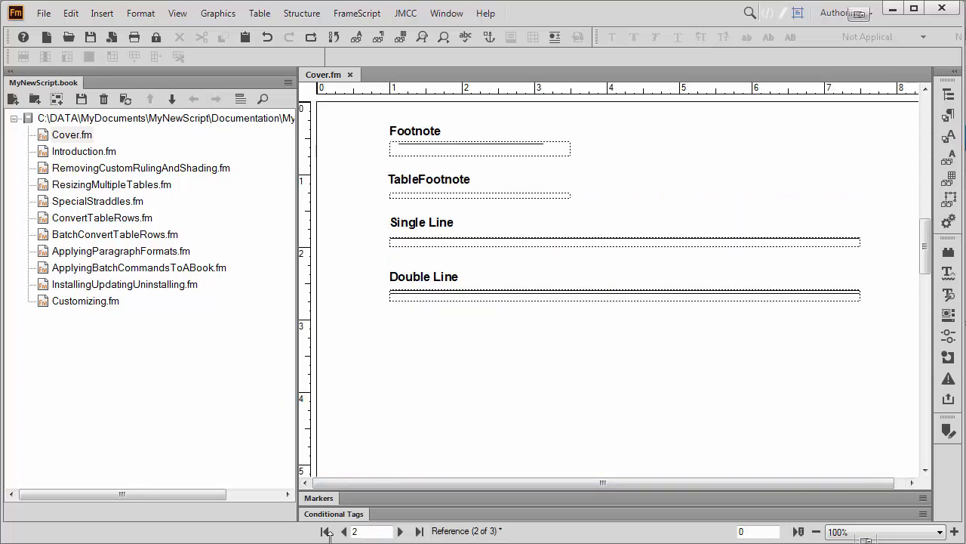
click(338, 532)
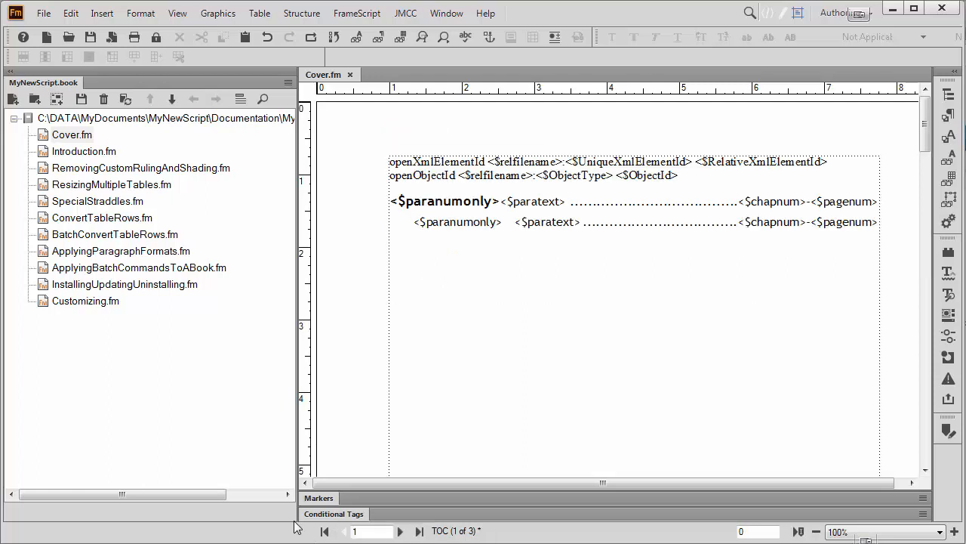
click(350, 75)
key(Return)
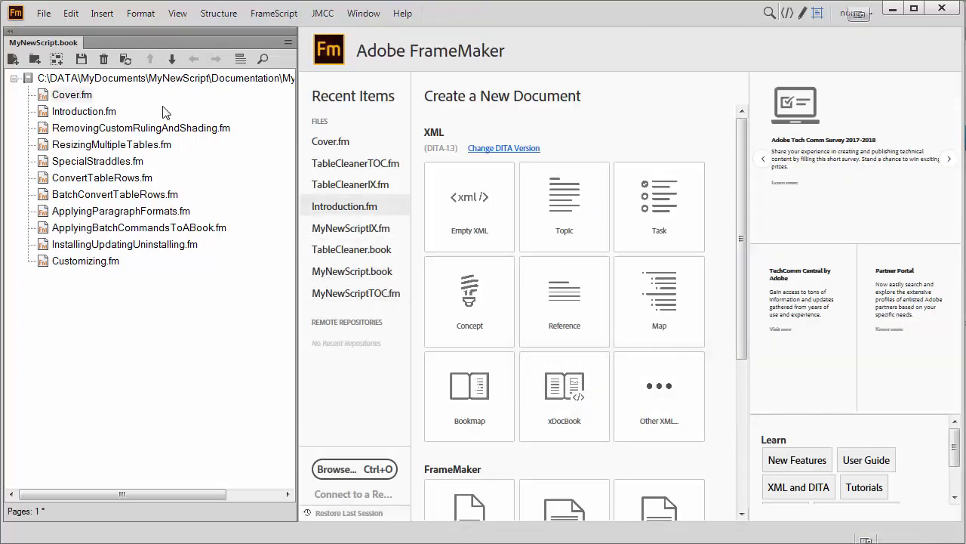
Set up a standalone table of contents for the book, placed after Cover.fm with the suffix TOC
click(87, 95)
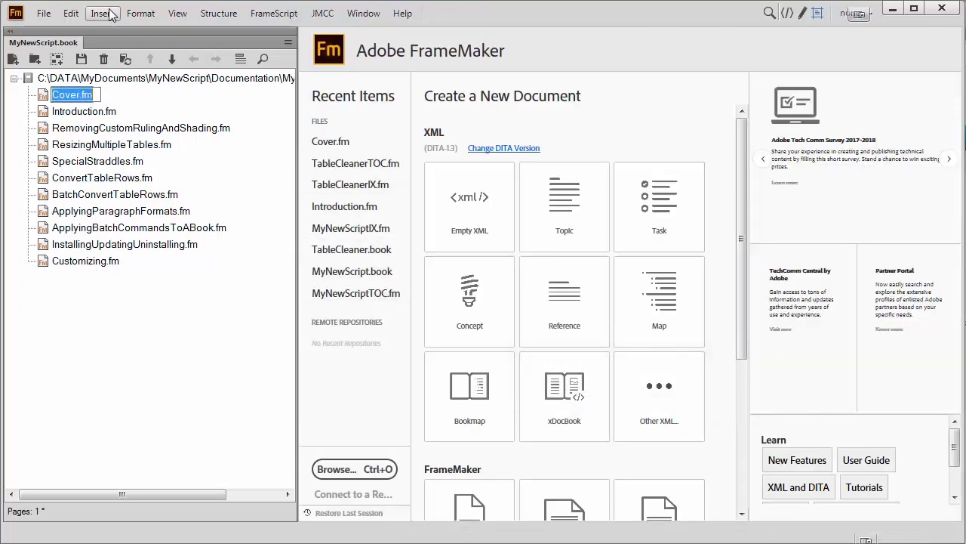
click(102, 13)
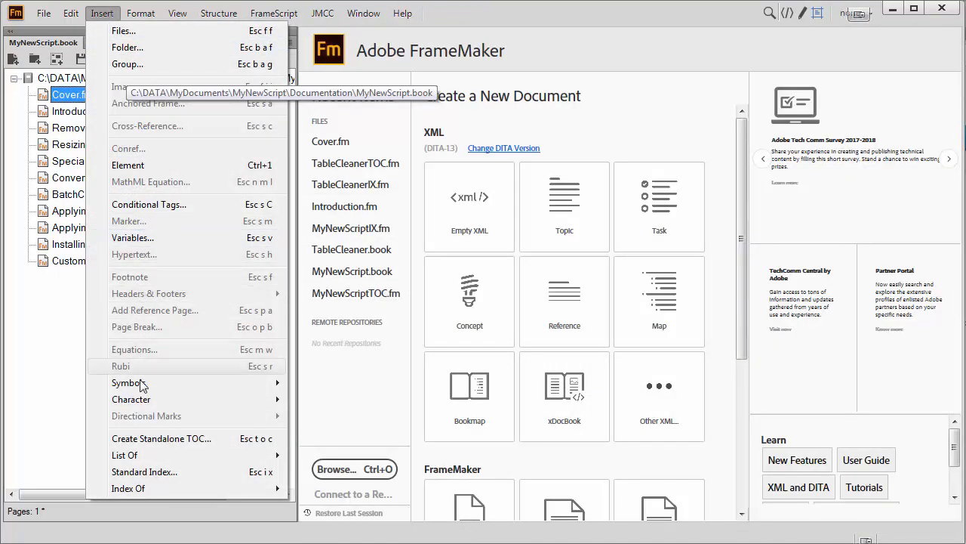
click(143, 439)
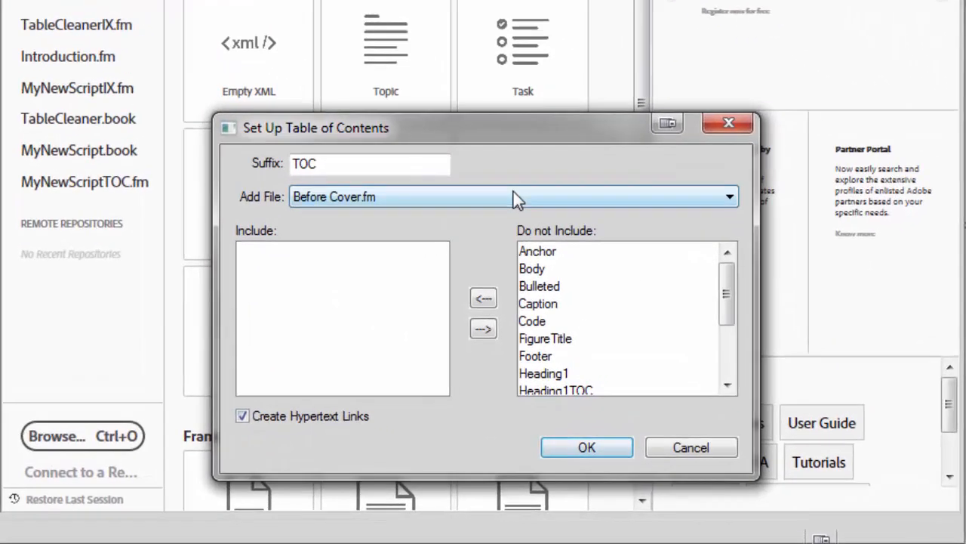
click(586, 251)
click(523, 284)
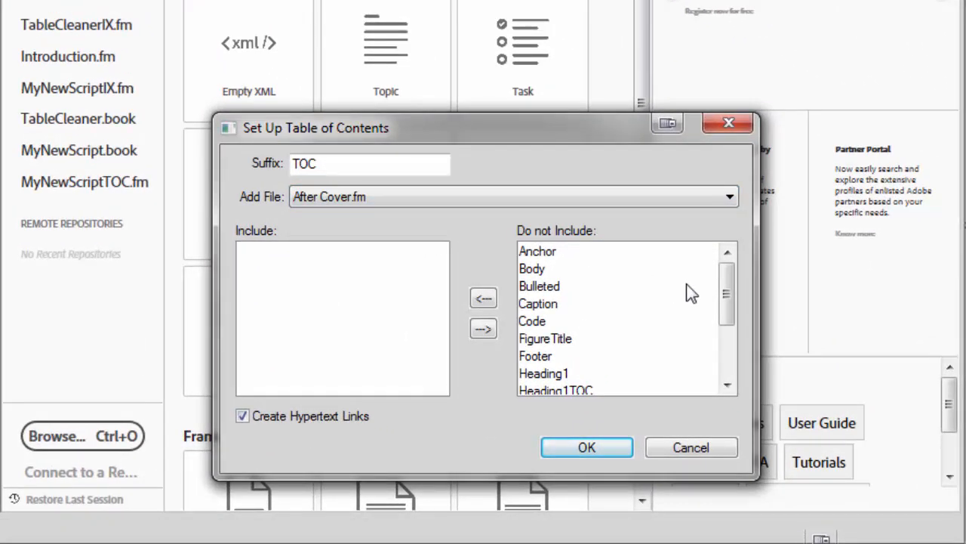
Include the Heading1 and Heading2 paragraph formats in the table of contents and add it without updating the book
click(577, 373)
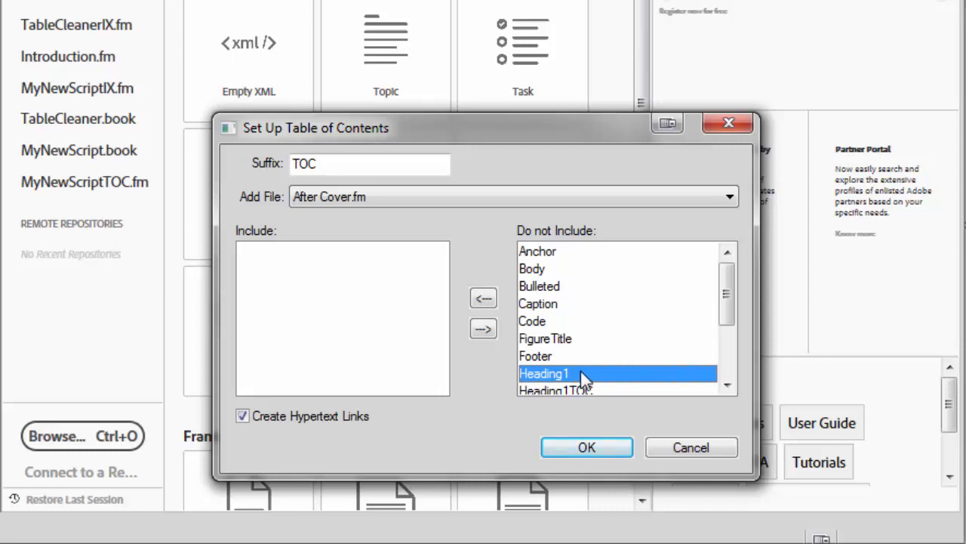
double_click(581, 371)
drag(729, 299, 728, 331)
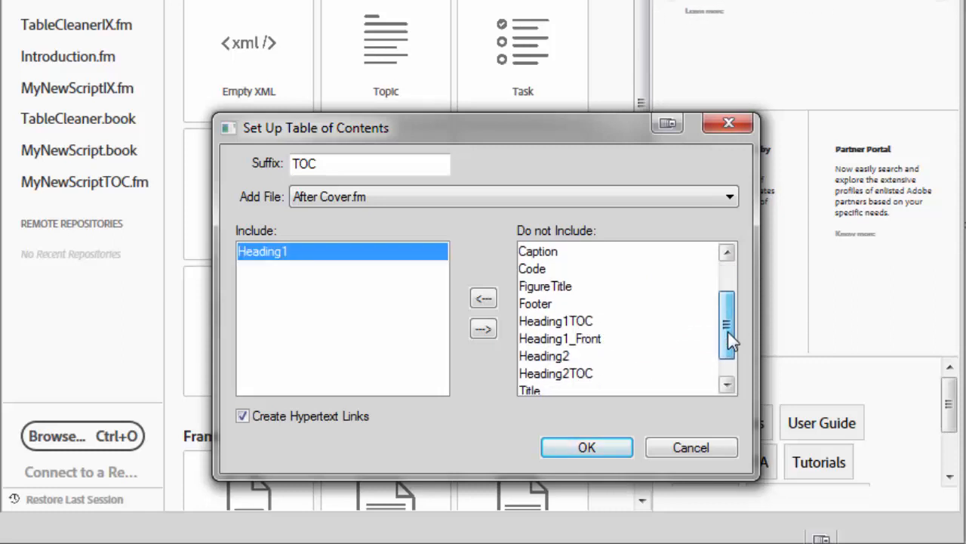
double_click(568, 356)
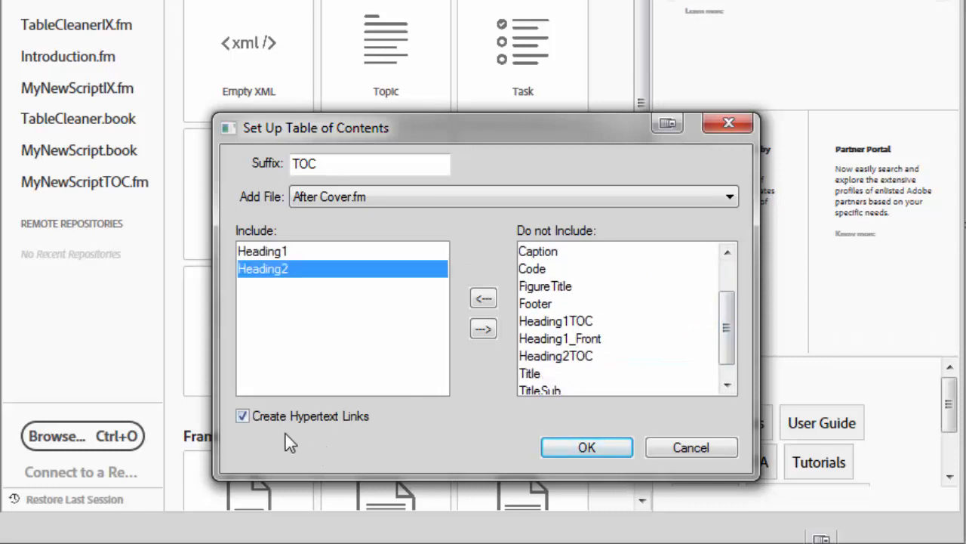
click(583, 450)
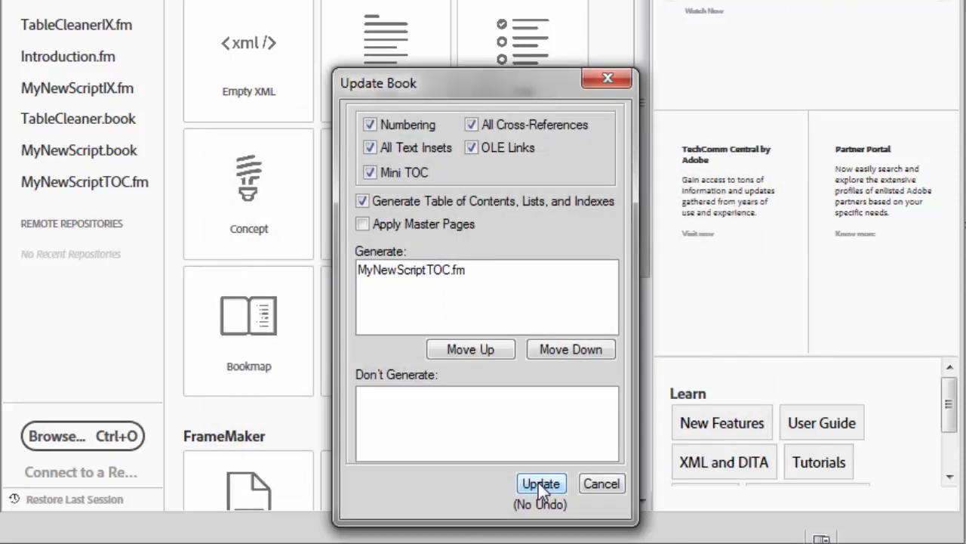
click(600, 482)
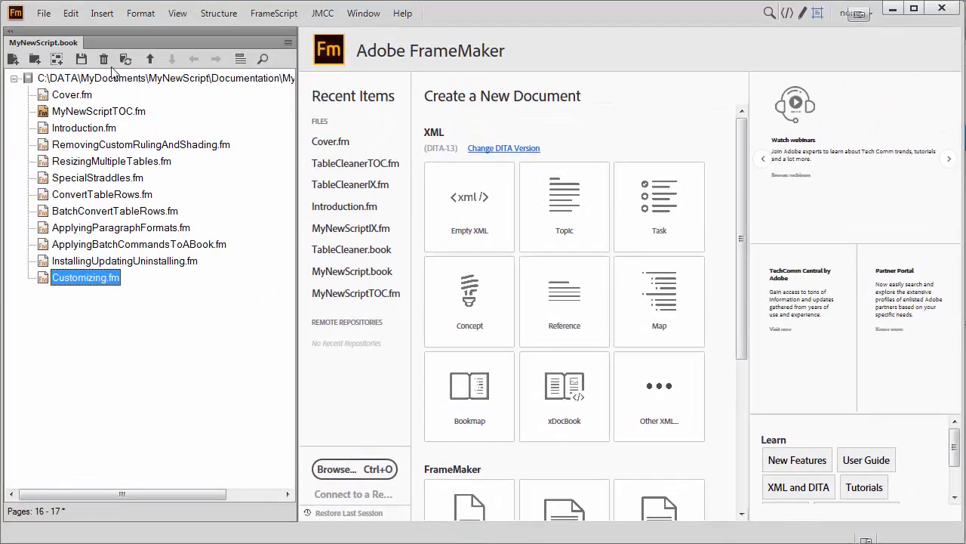
Add a standard index with the suffix IX after Customizing.fm, and update the book to generate the TOC and index
click(102, 15)
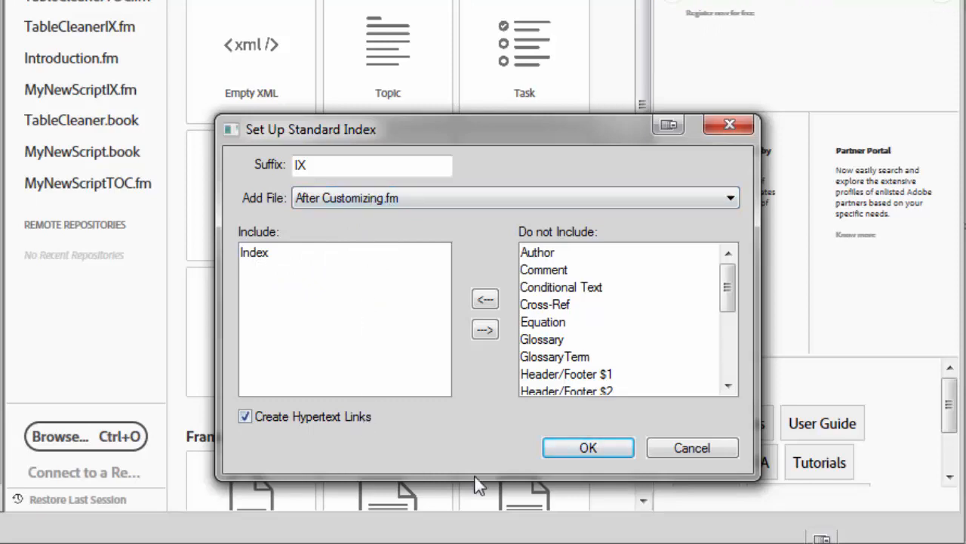
click(592, 450)
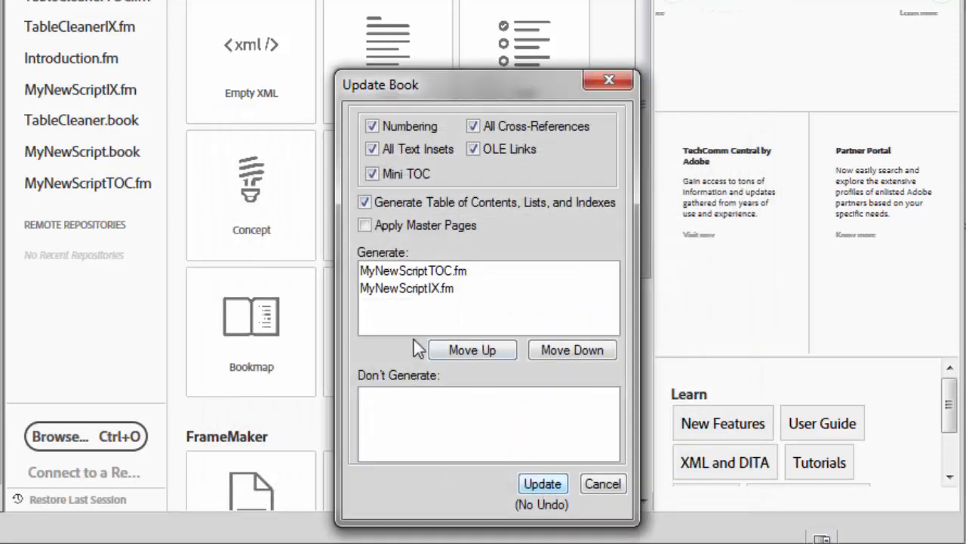
click(545, 478)
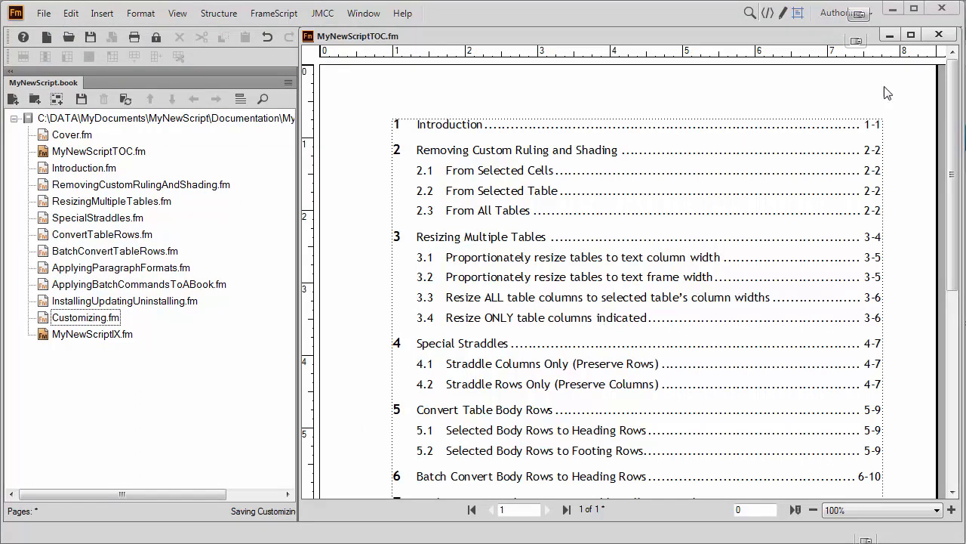
Consolidate the document windows and examine the generated entries in MyNewScriptTOC.fm and MyNewScriptIX.fm
click(363, 14)
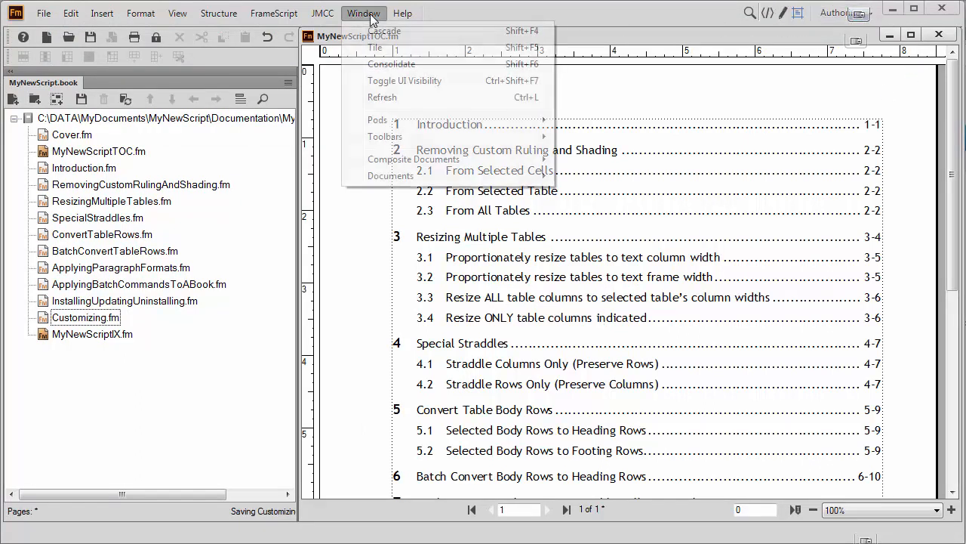
click(381, 66)
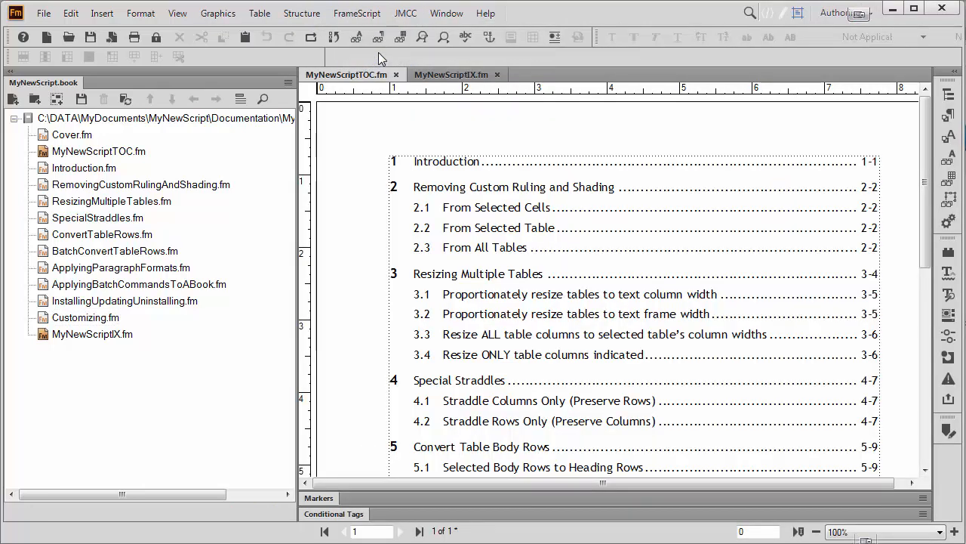
click(443, 163)
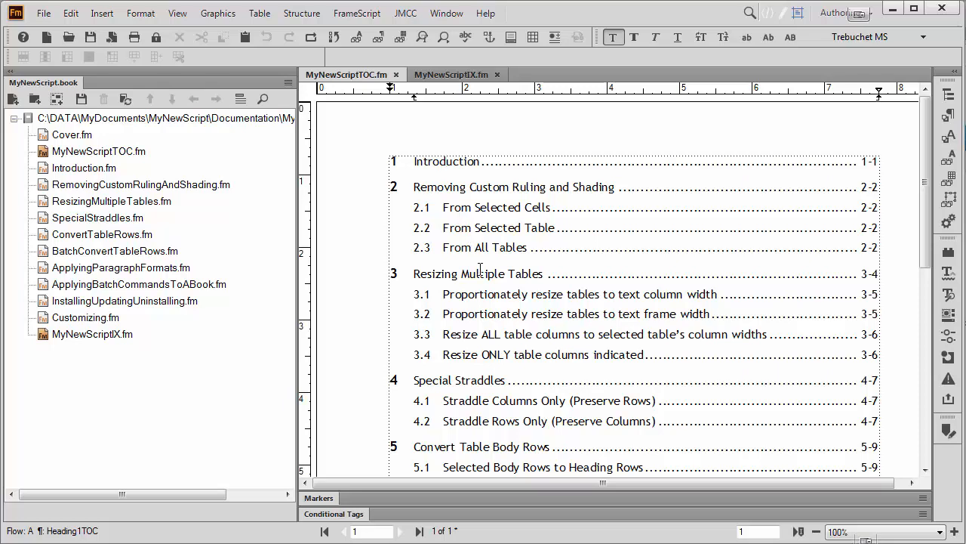
scroll(481, 285, down, 3)
scroll(481, 285, down, 3)
scroll(475, 283, up, 6)
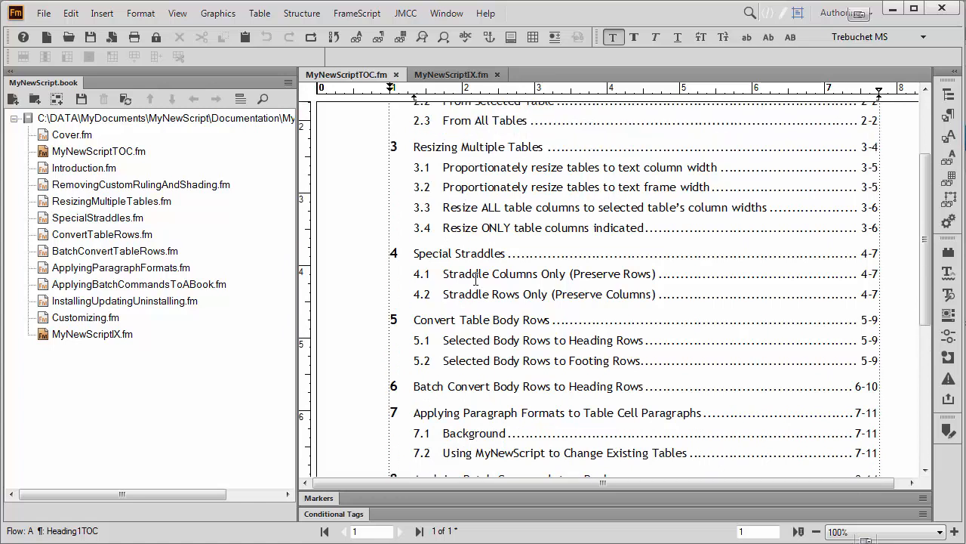
scroll(473, 278, up, 1)
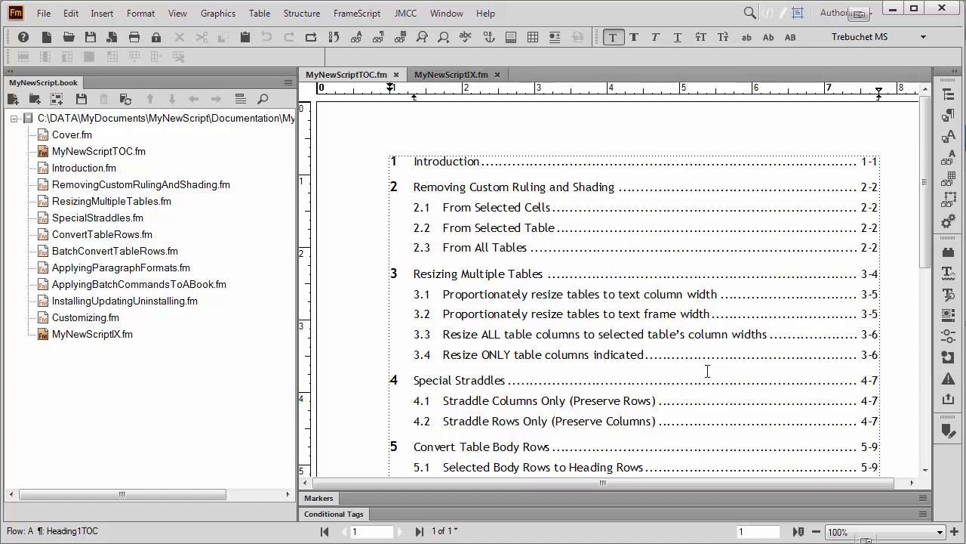
double_click(88, 336)
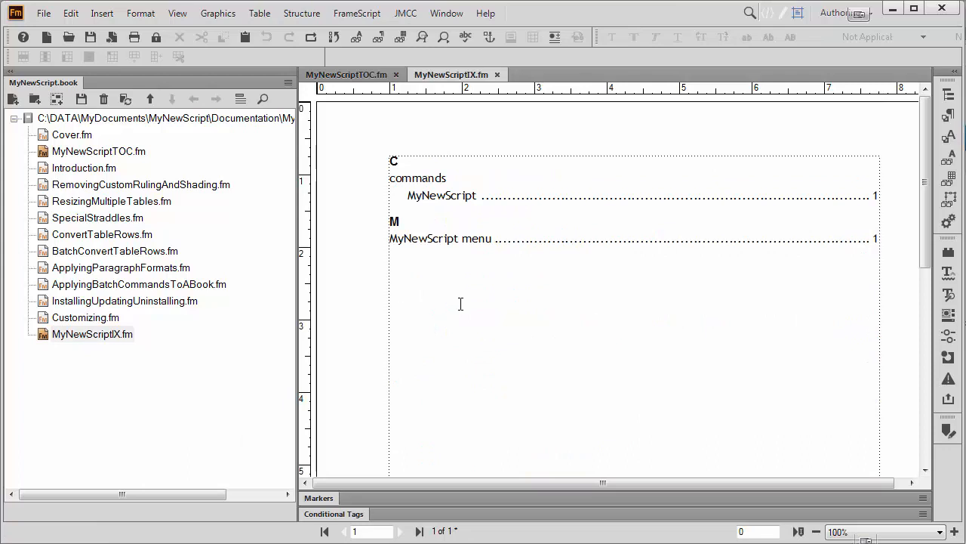